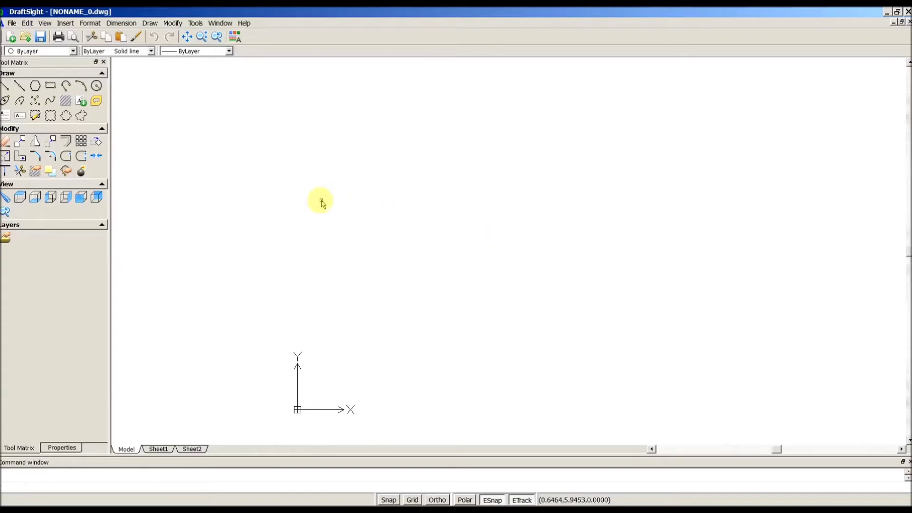
- Open the NONAME_0.dxf drawing from the Demo Files folder, listing ASCII/Binary Drawing (*.dxf) files
click(12, 24)
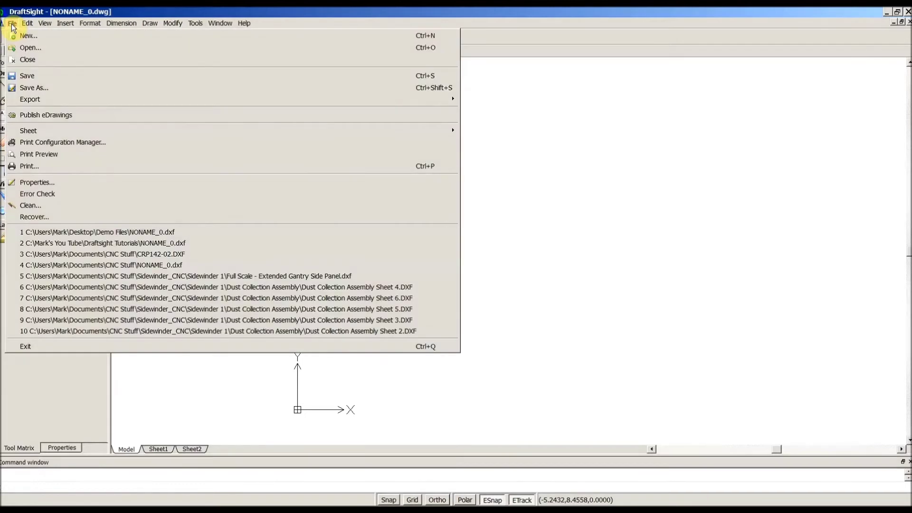
click(36, 49)
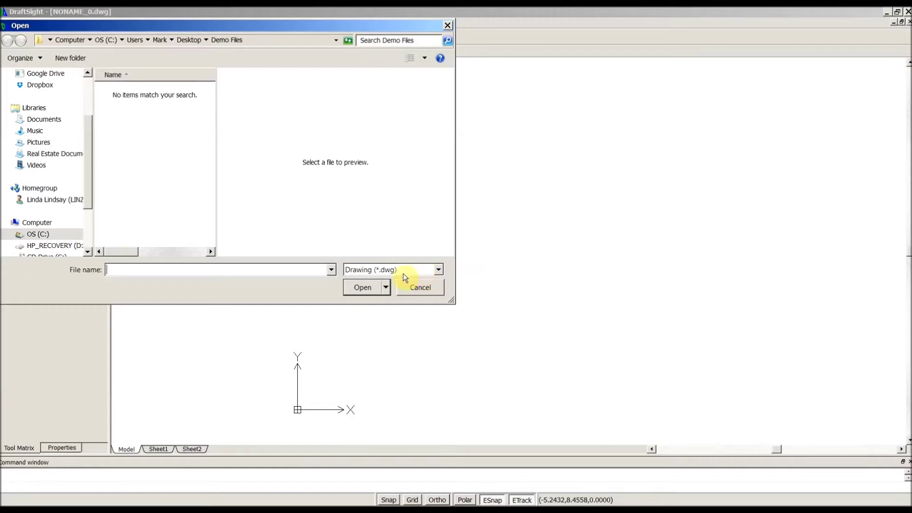
click(437, 271)
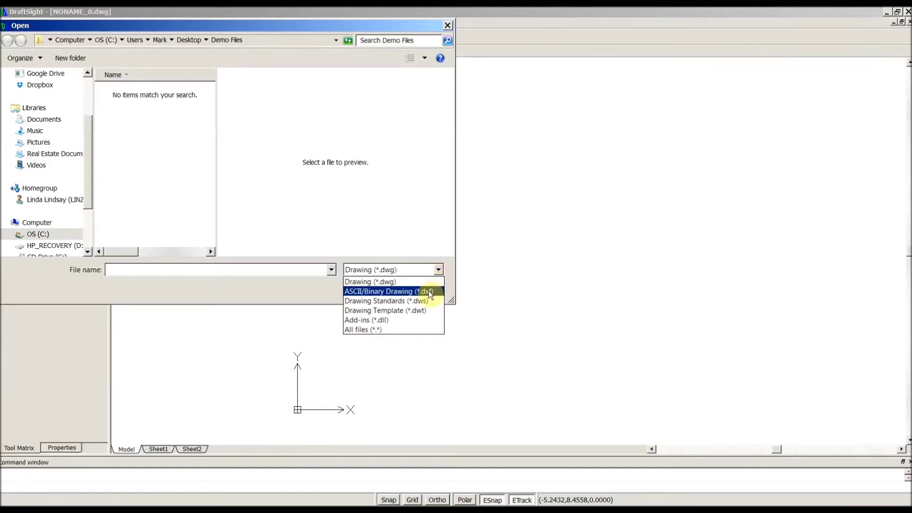
click(429, 291)
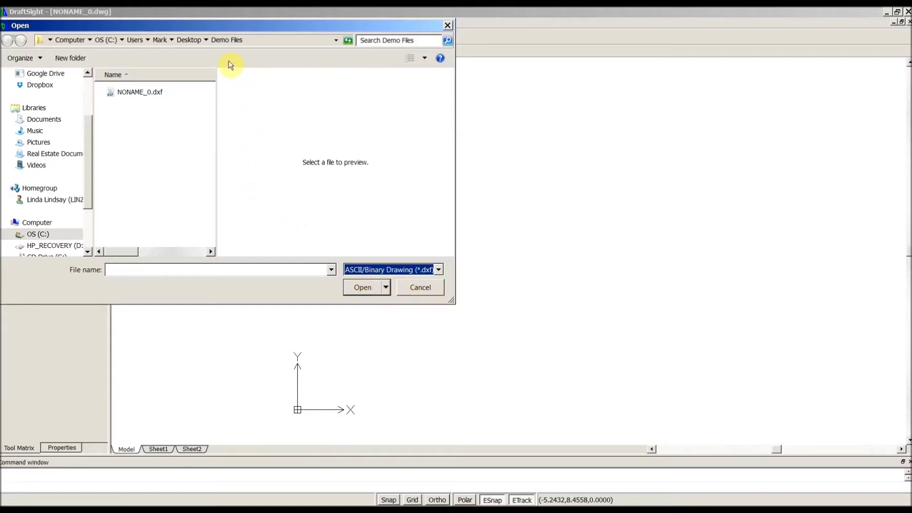
double_click(133, 96)
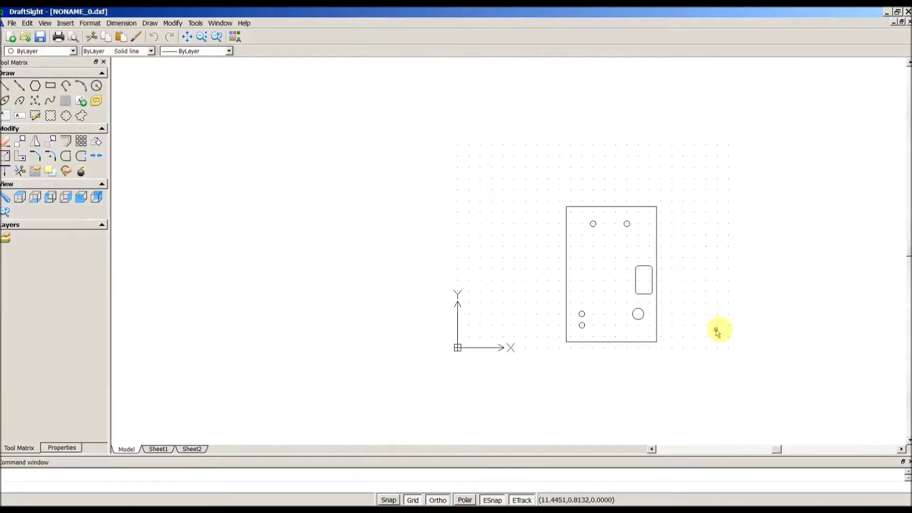
- Add a linear dimension for the plate's height along its right edge, placing the dimension line outside the plate
scroll(756, 344, up, 2)
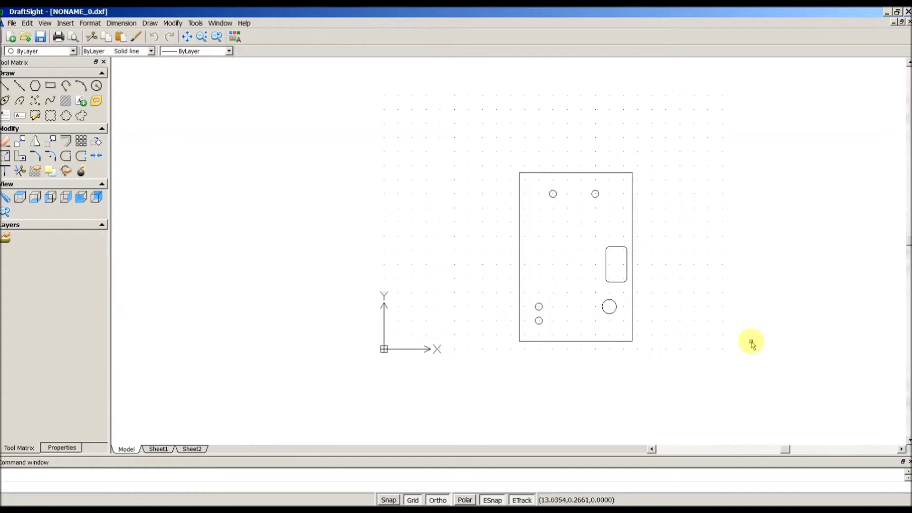
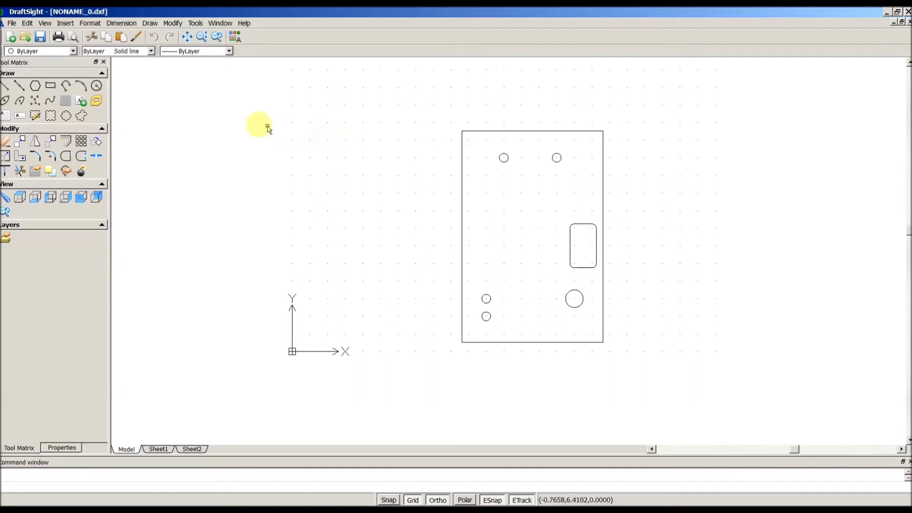
click(122, 23)
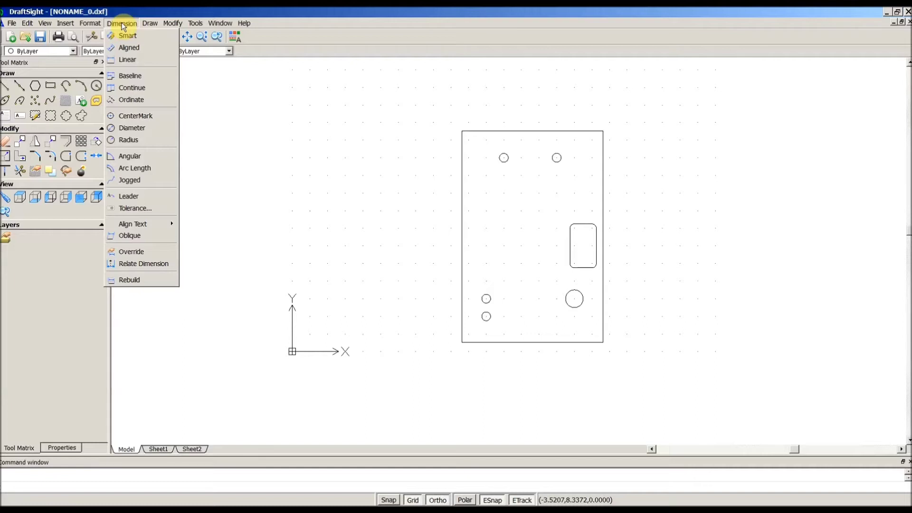
click(126, 61)
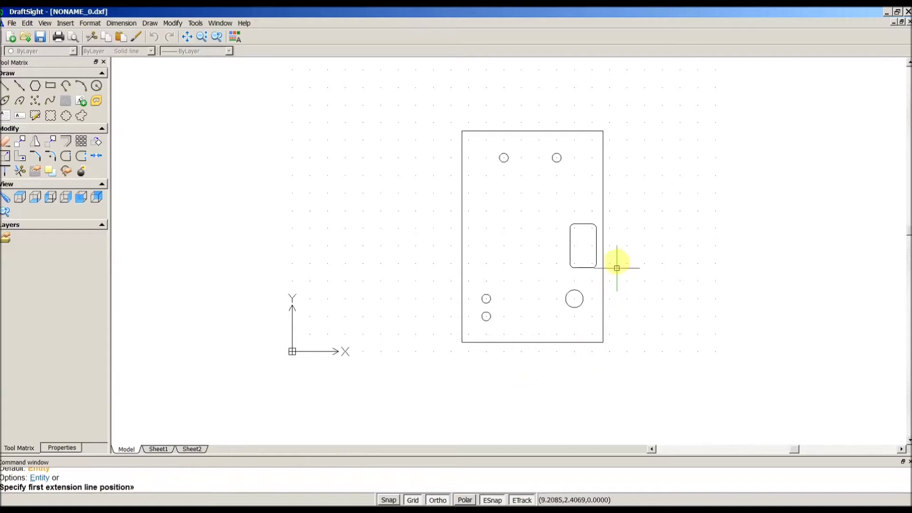
click(603, 131)
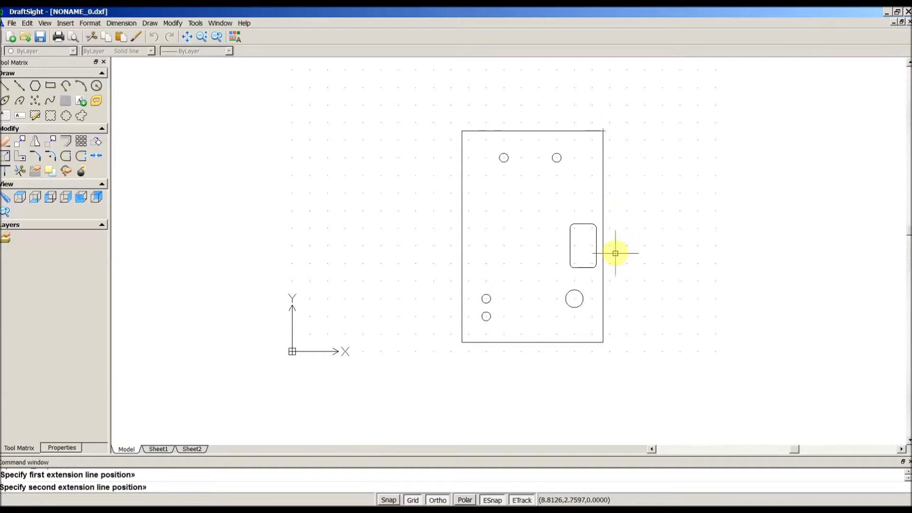
click(603, 342)
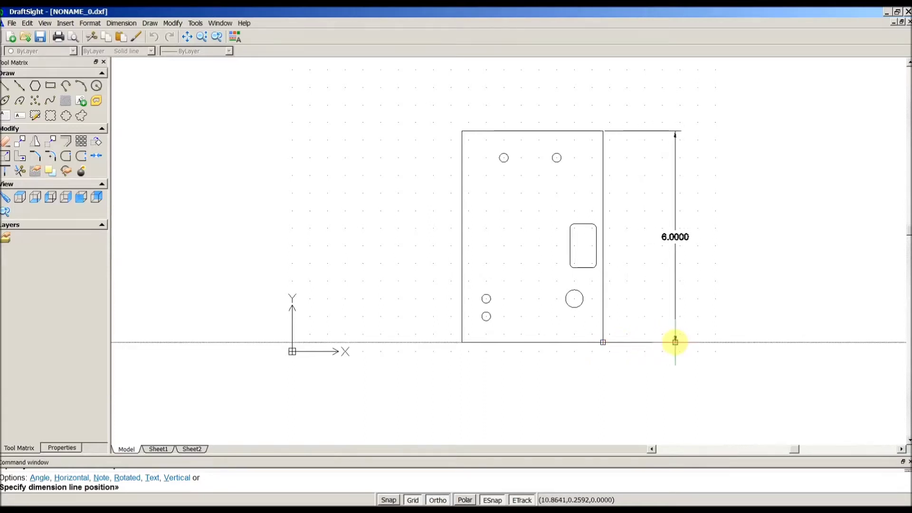
click(675, 342)
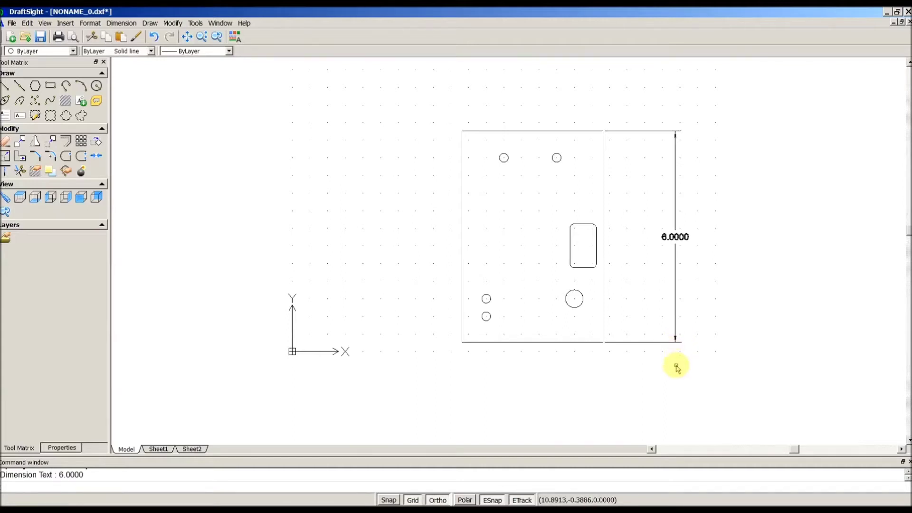
- Move the plate's top edge and the two upper holes straight up by 2, using the top edge's midpoint as the base point
scroll(692, 256, up, 4)
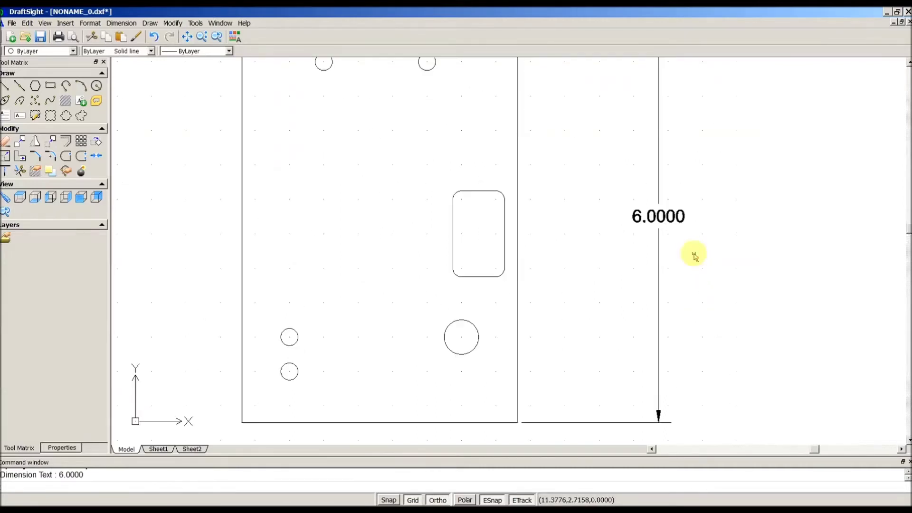
scroll(694, 255, down, 2)
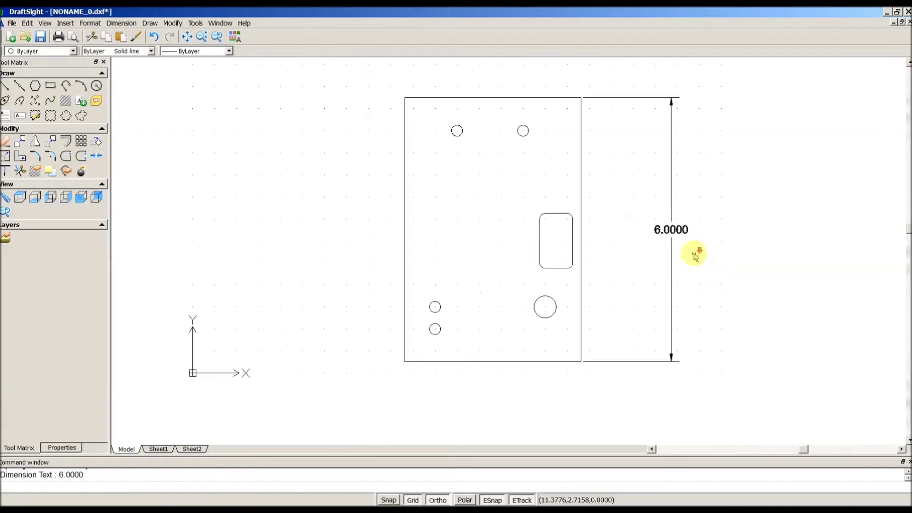
scroll(695, 256, down, 1)
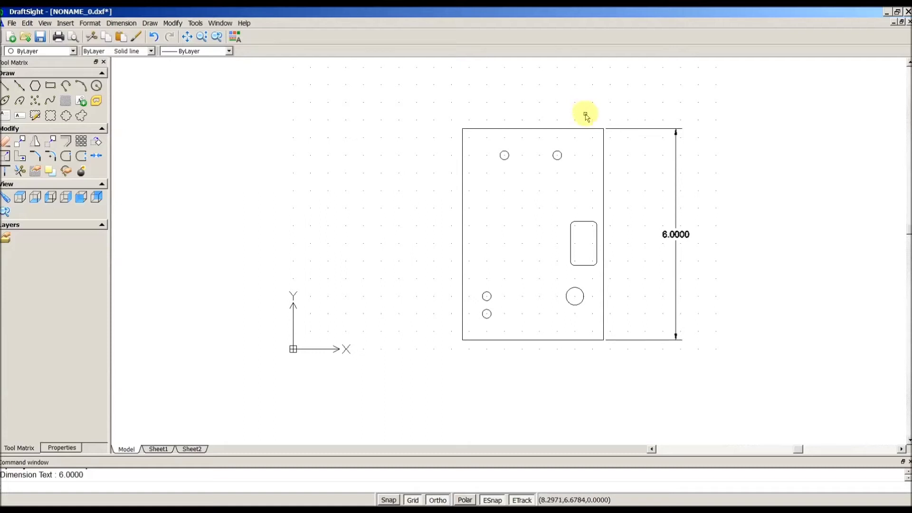
click(586, 115)
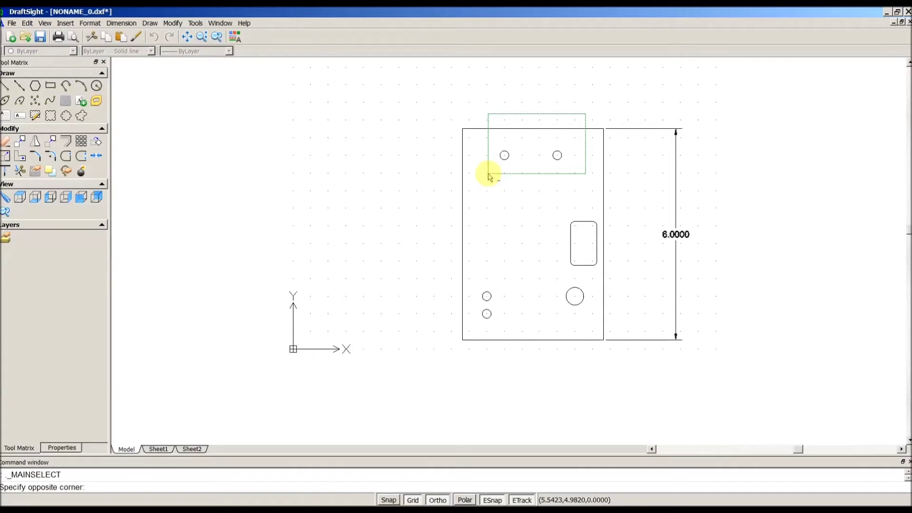
click(488, 175)
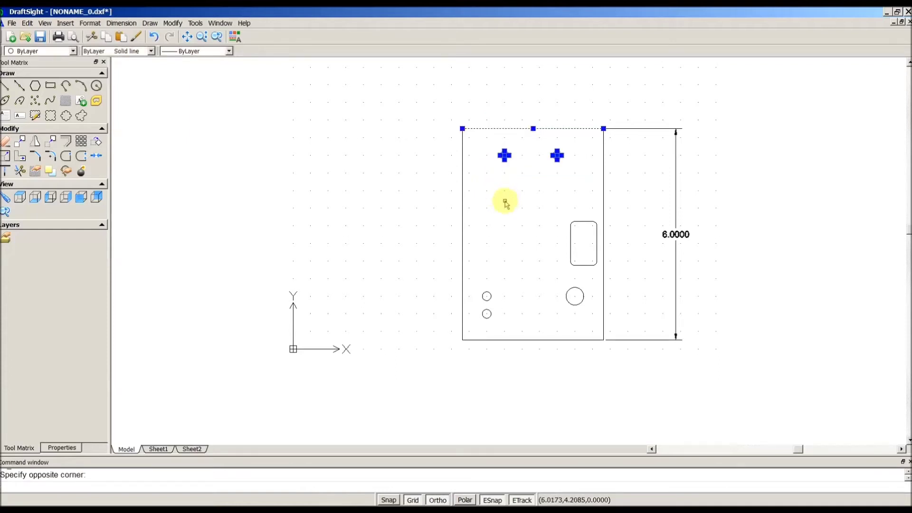
click(175, 25)
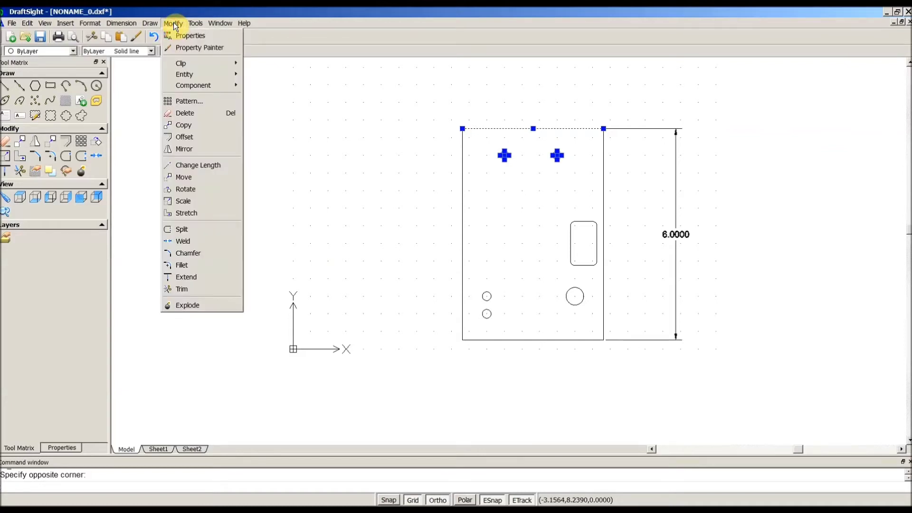
click(184, 178)
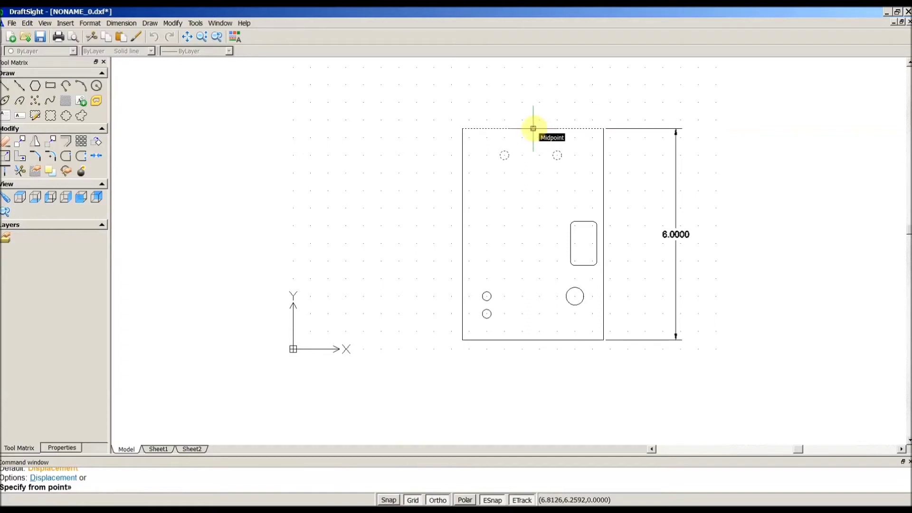
click(533, 128)
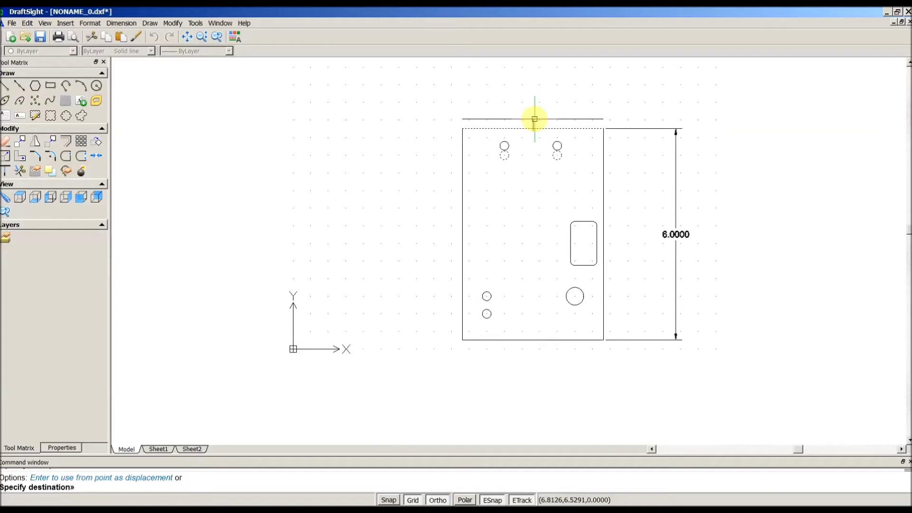
text(2)
key(Return)
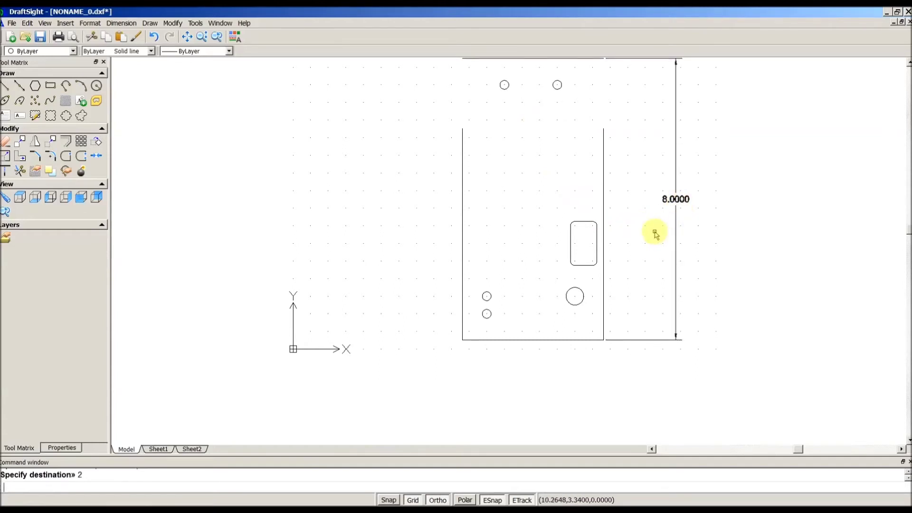
- Stretch the upper ends of both vertical side lines to the endpoints of the raised top edge and deselect everything
scroll(656, 232, down, 1)
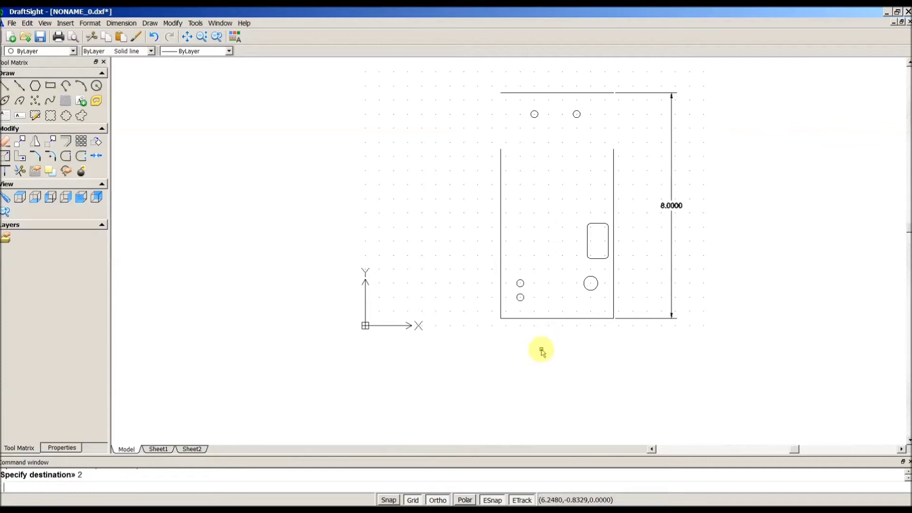
click(500, 179)
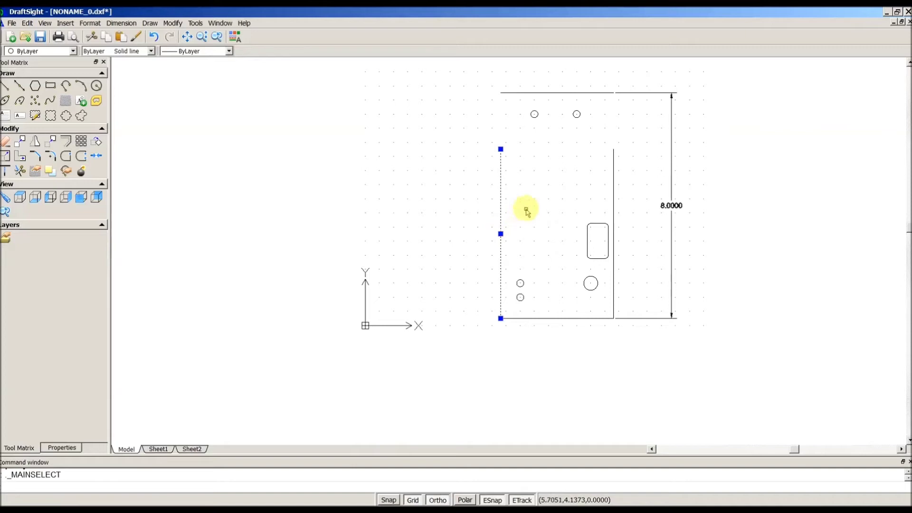
click(501, 149)
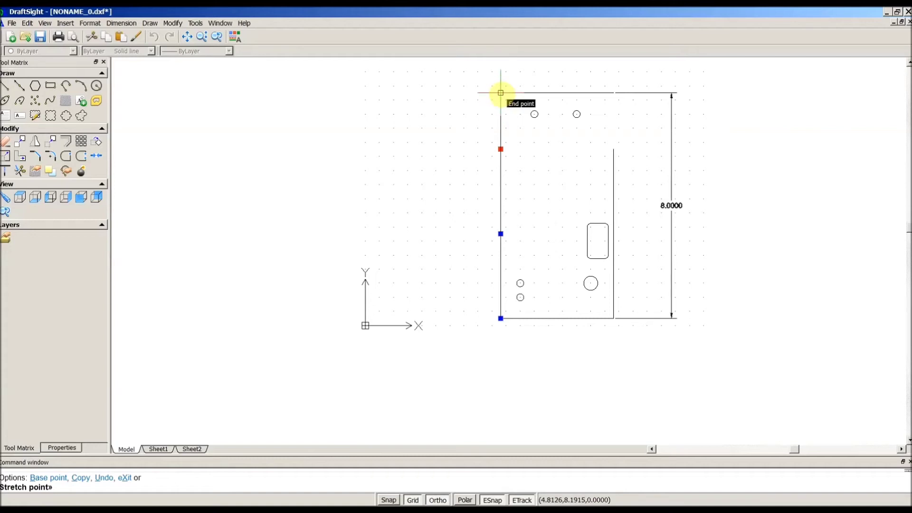
click(501, 93)
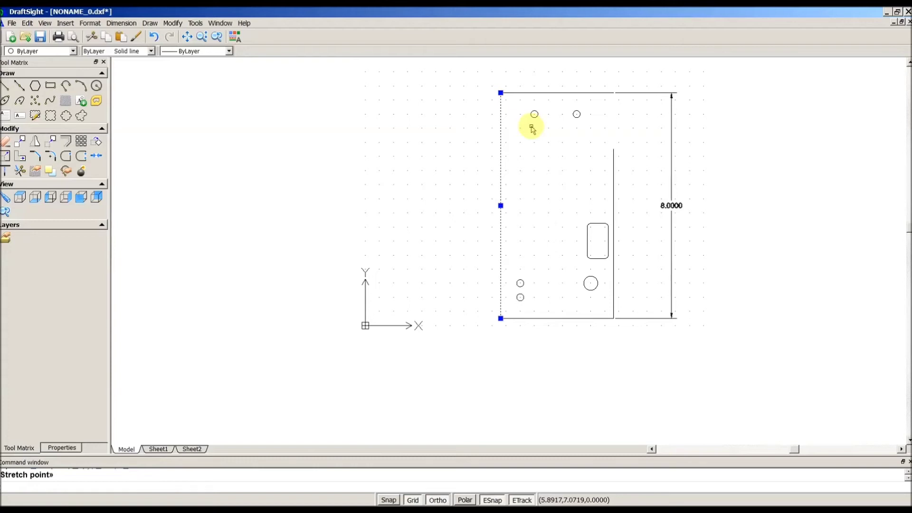
click(614, 178)
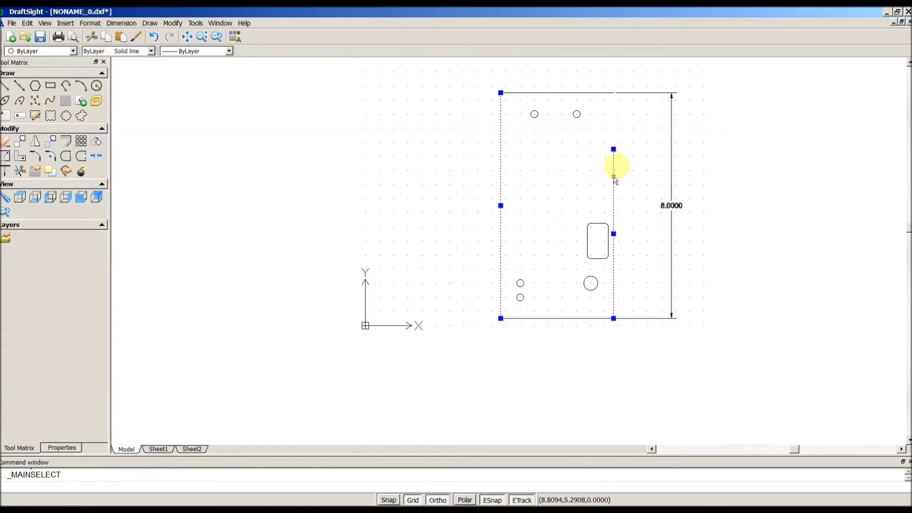
click(614, 149)
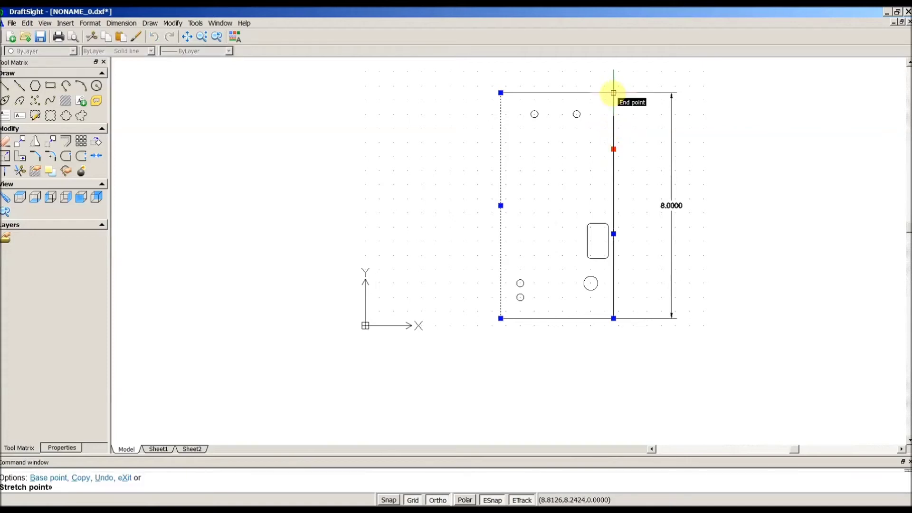
click(613, 92)
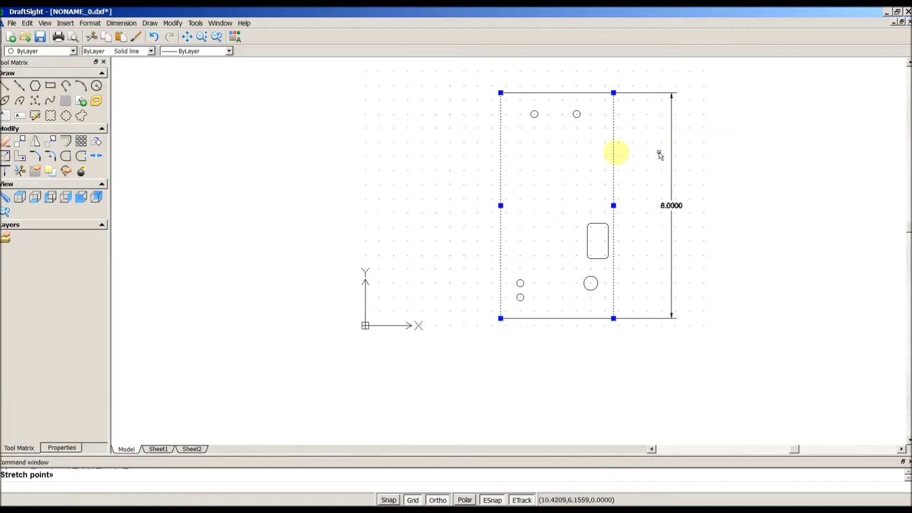
right_click(469, 155)
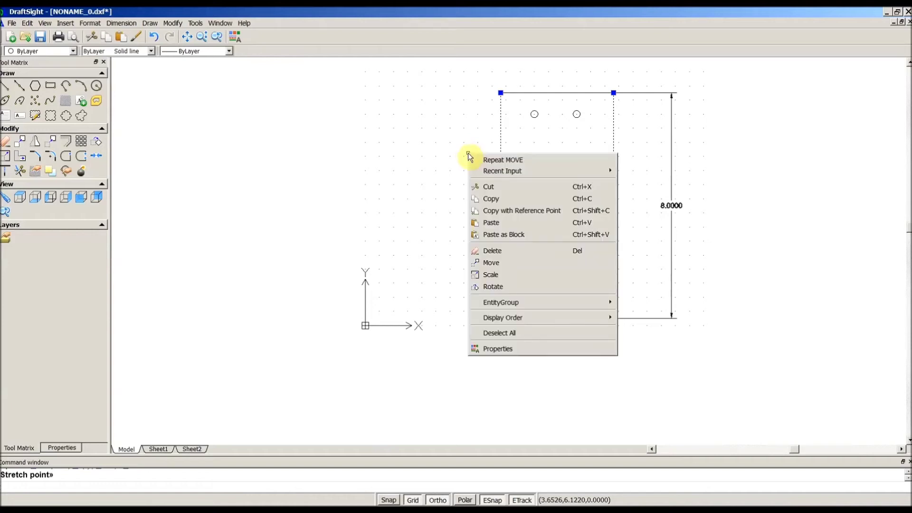
click(506, 340)
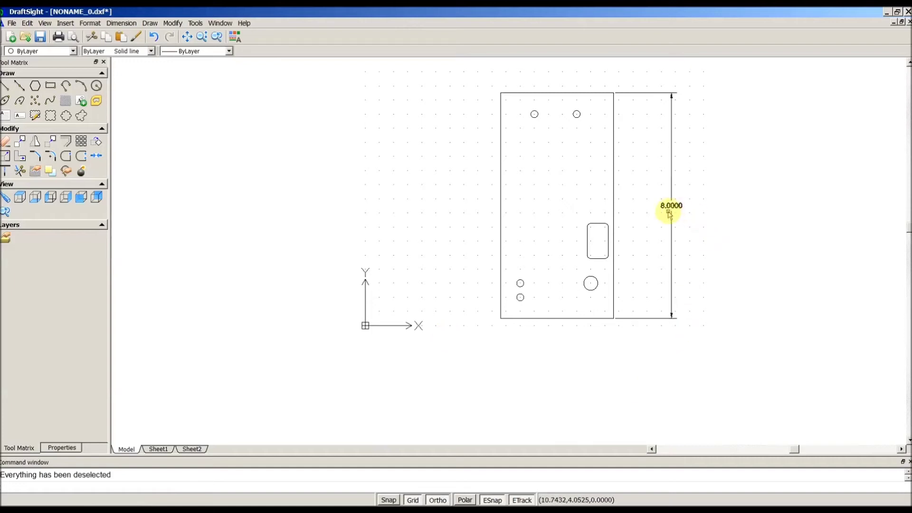
- Delete the vertical height dimension beside the plate
scroll(692, 216, up, 2)
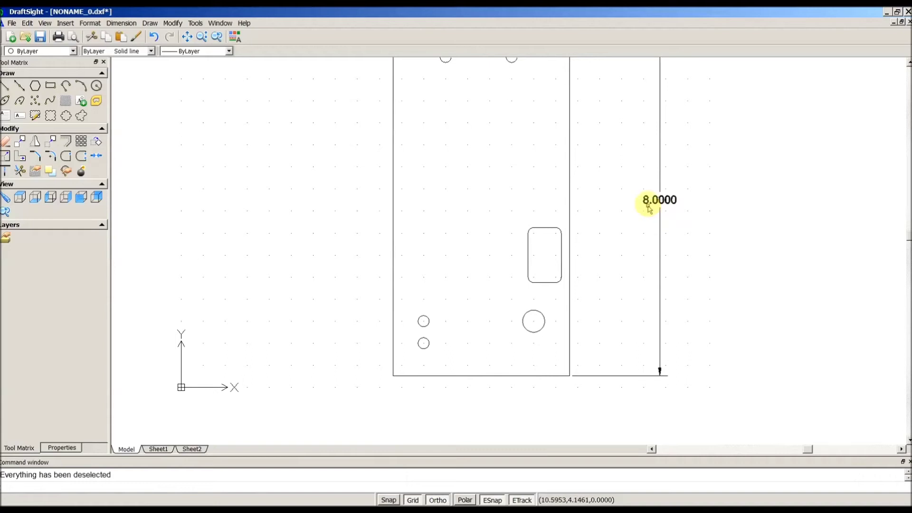
scroll(724, 282, down, 1)
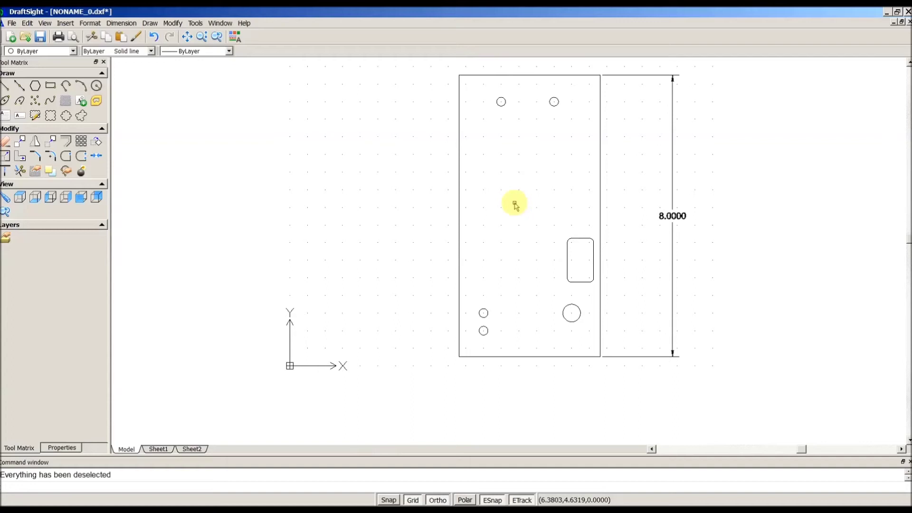
scroll(515, 204, down, 1)
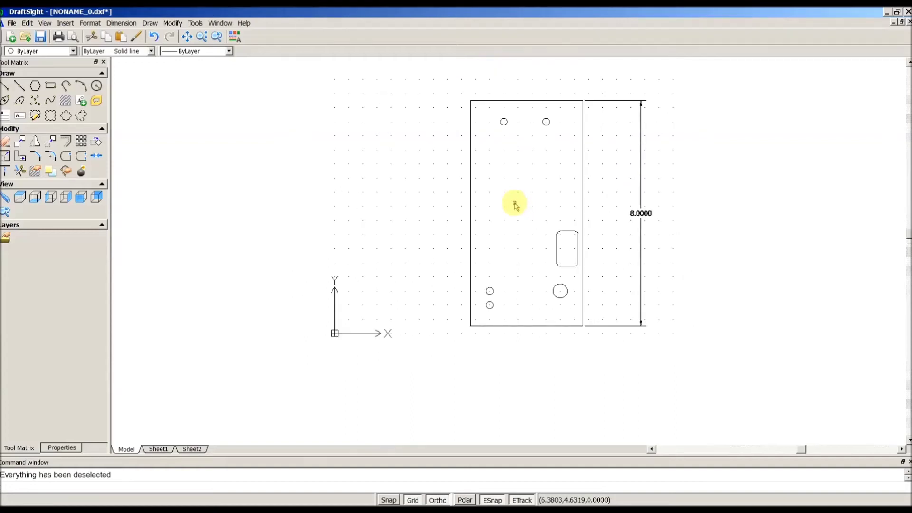
click(682, 90)
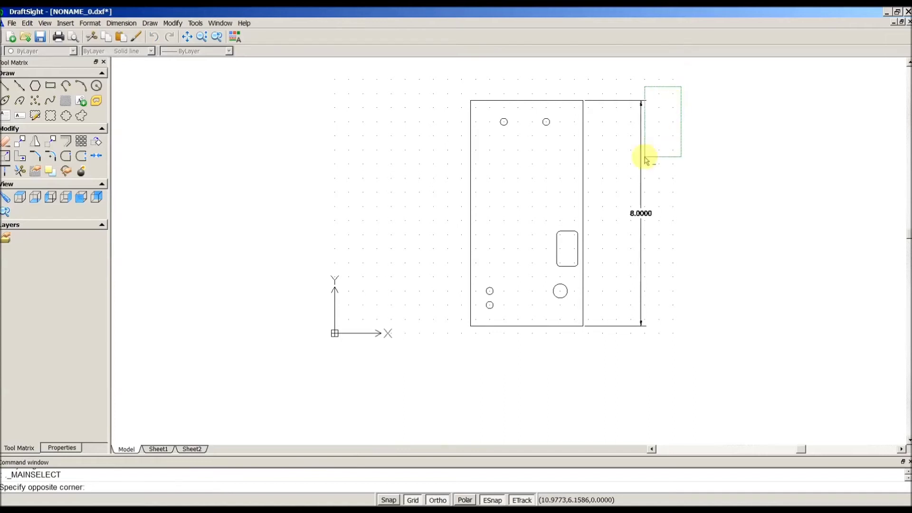
click(610, 352)
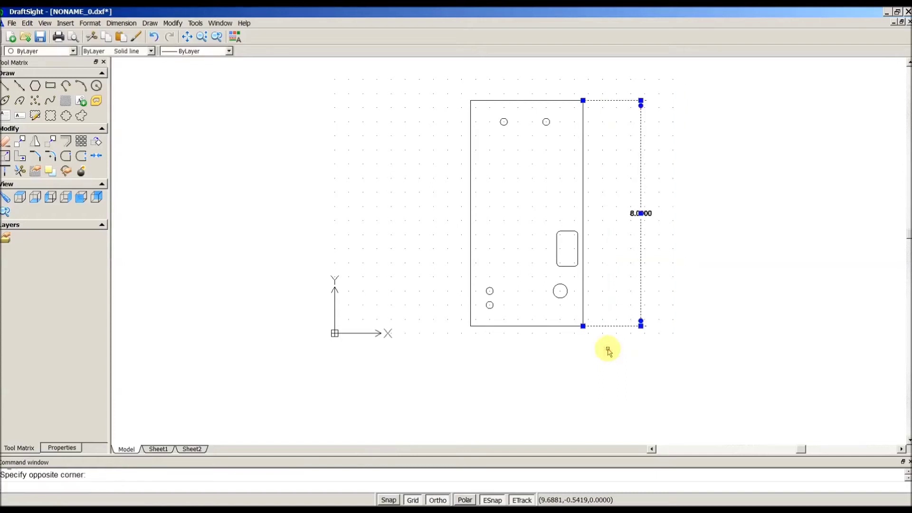
key(Delete)
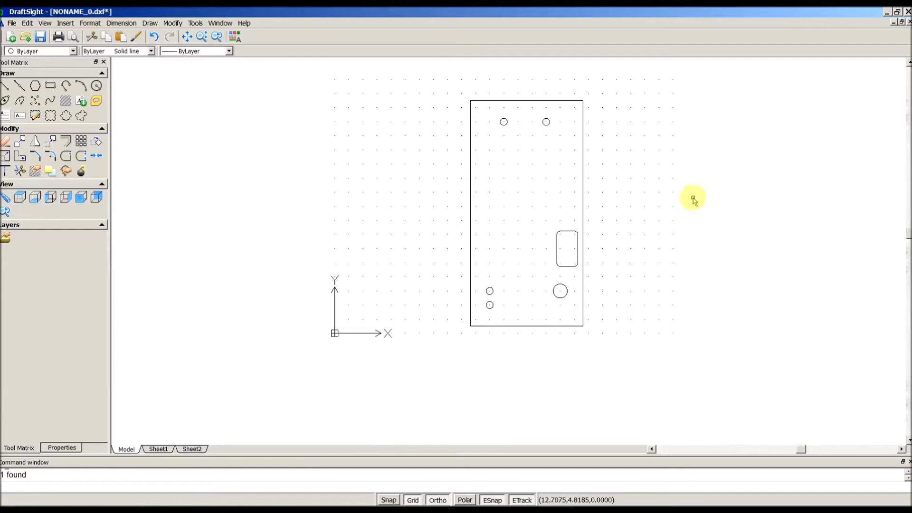
- Add center marks to the two holes near the plate's top edge
scroll(698, 187, up, 1)
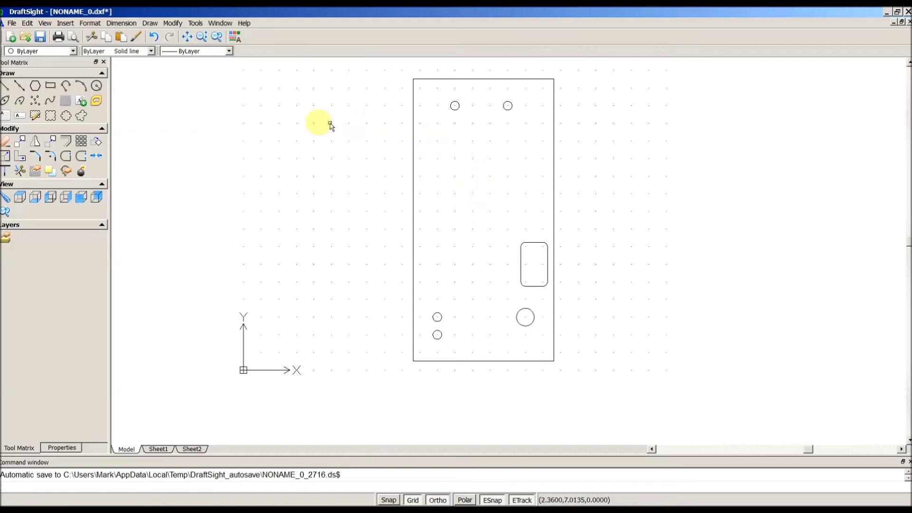
click(125, 25)
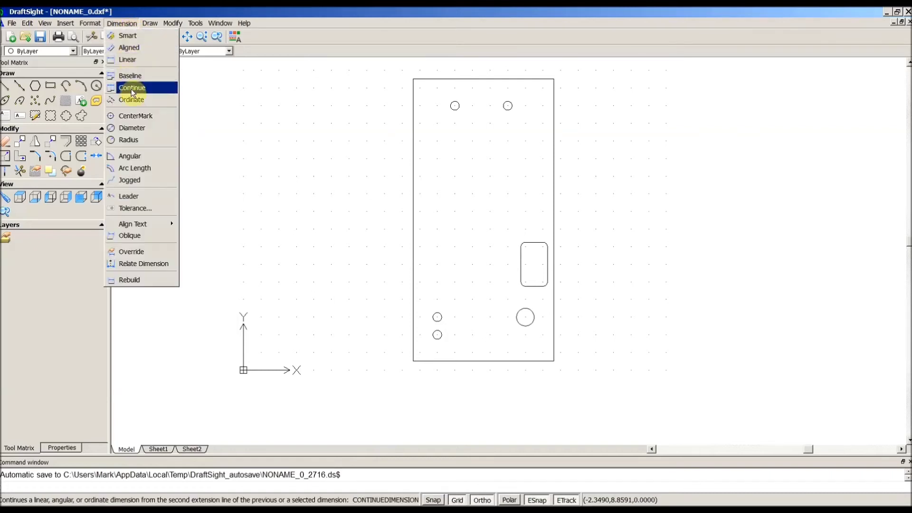
click(146, 115)
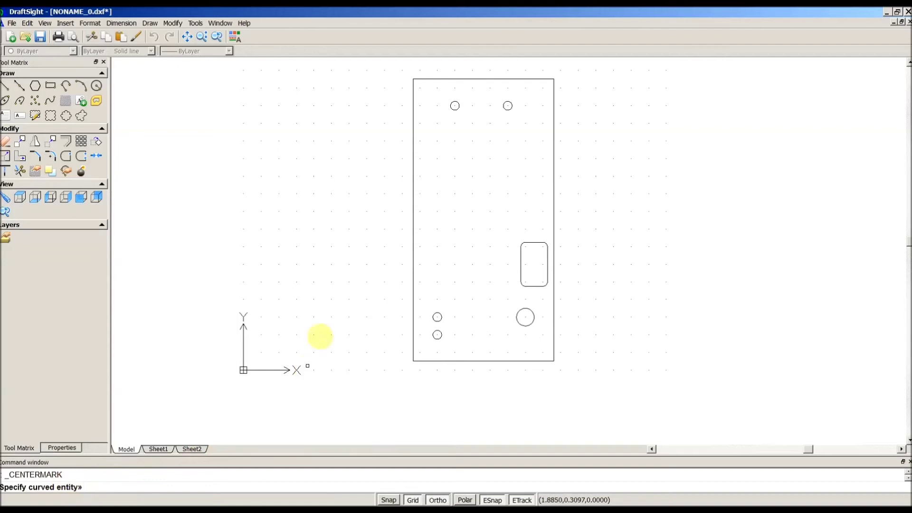
click(455, 106)
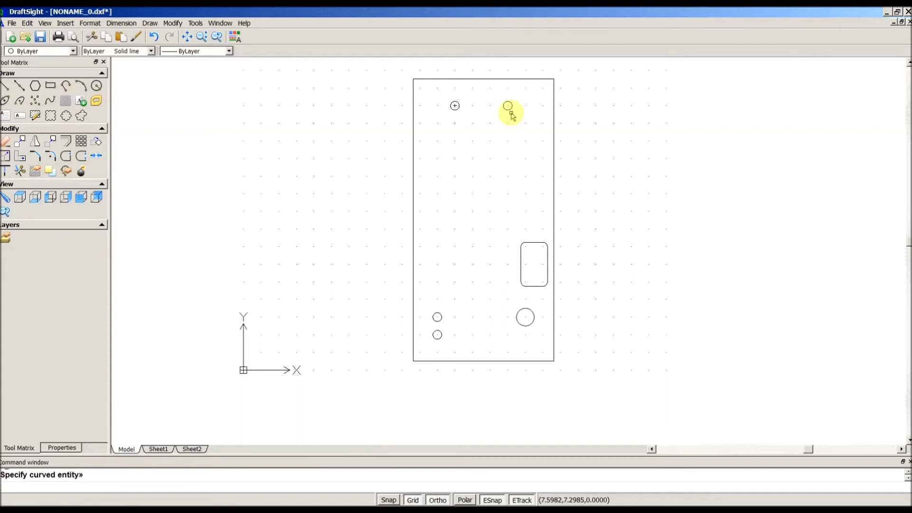
key(Return)
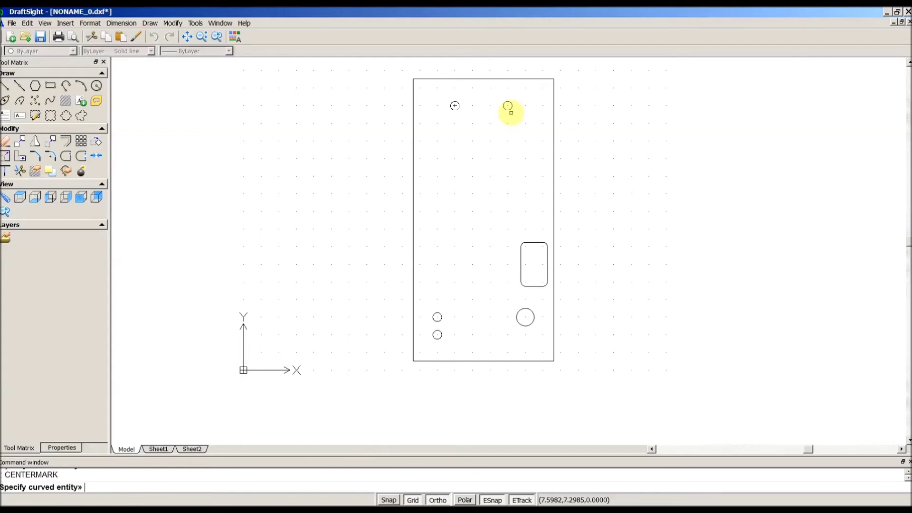
click(509, 109)
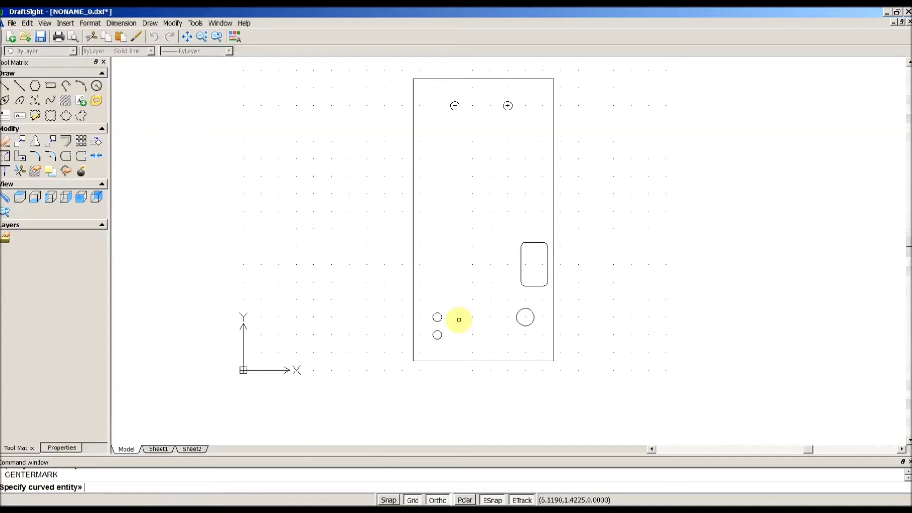
- Add center marks to the two small holes and the large hole in the plate's lower part
click(438, 319)
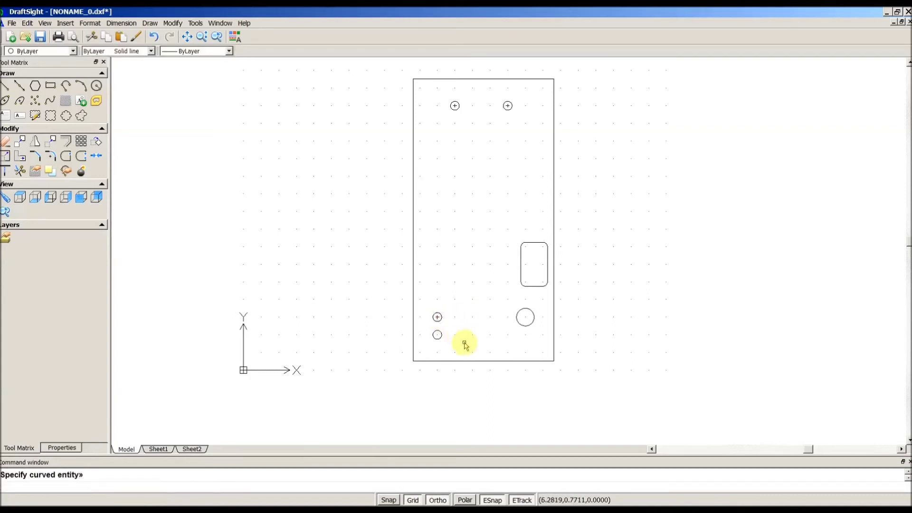
click(437, 336)
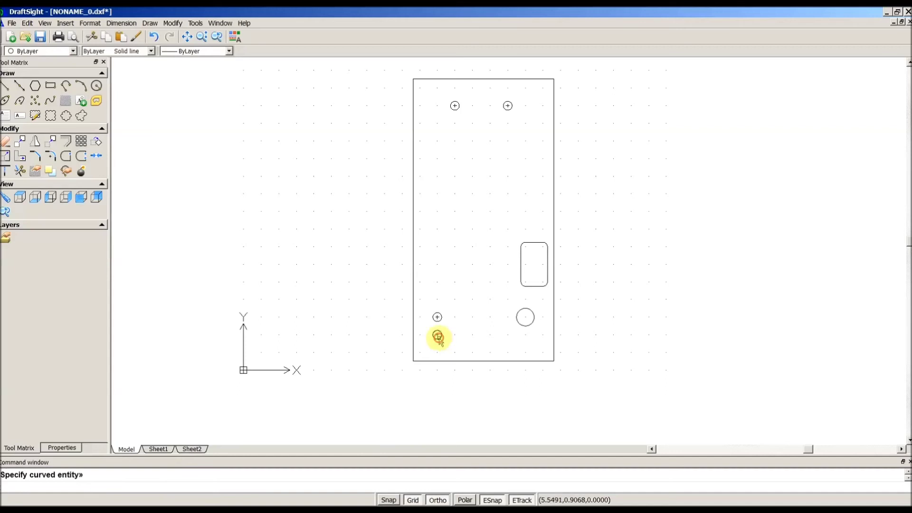
right_click(523, 338)
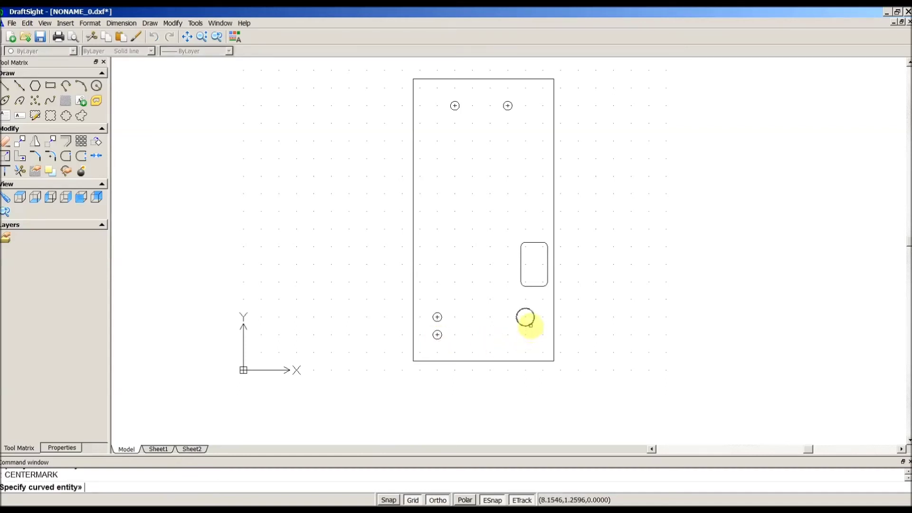
click(528, 325)
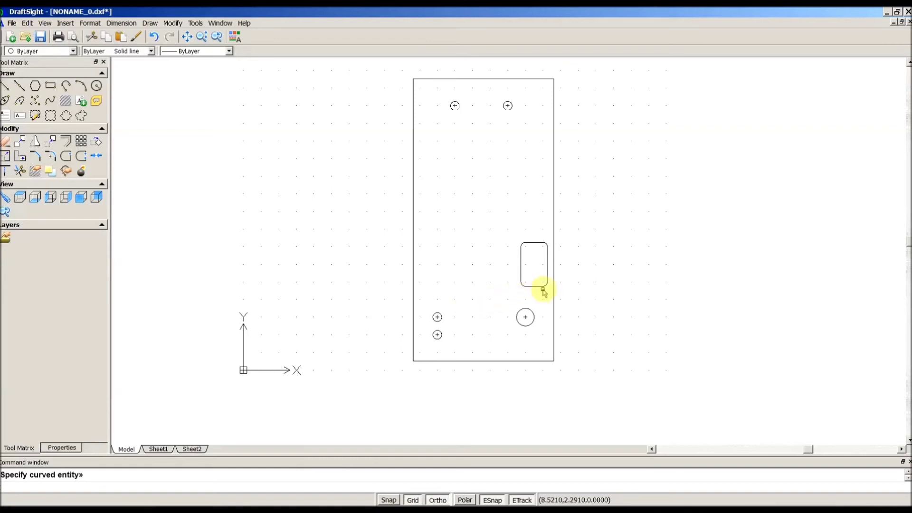
- Add center marks to the four rounded corner arcs of the rectangular cutout
scroll(546, 287, up, 4)
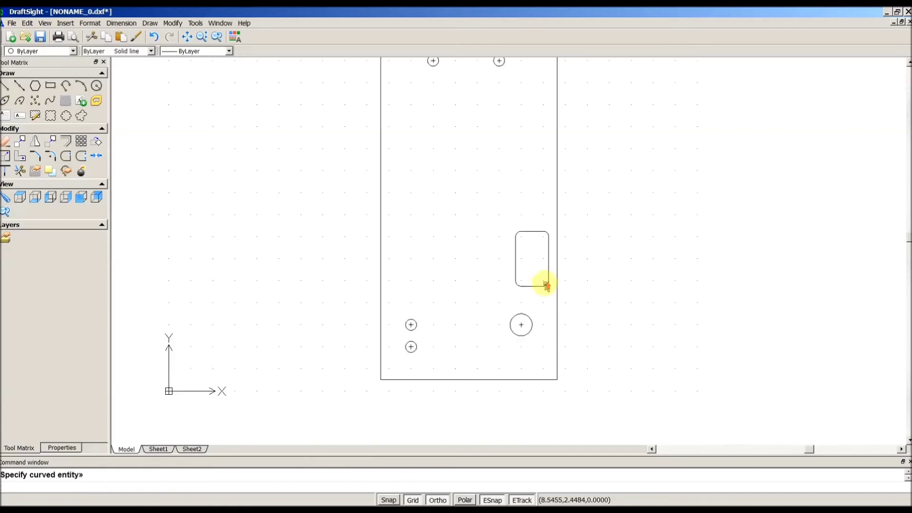
scroll(483, 294, up, 1)
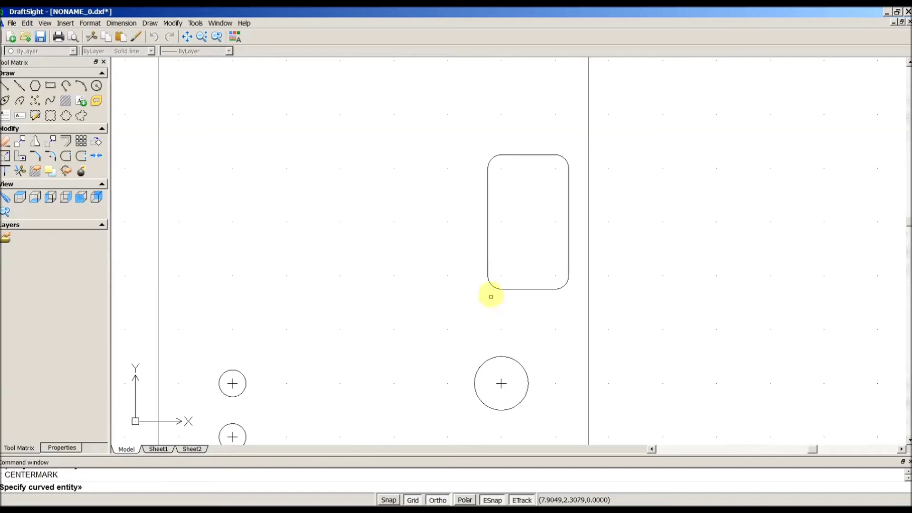
key(Return)
click(563, 286)
key(Return)
click(566, 158)
key(Return)
click(491, 158)
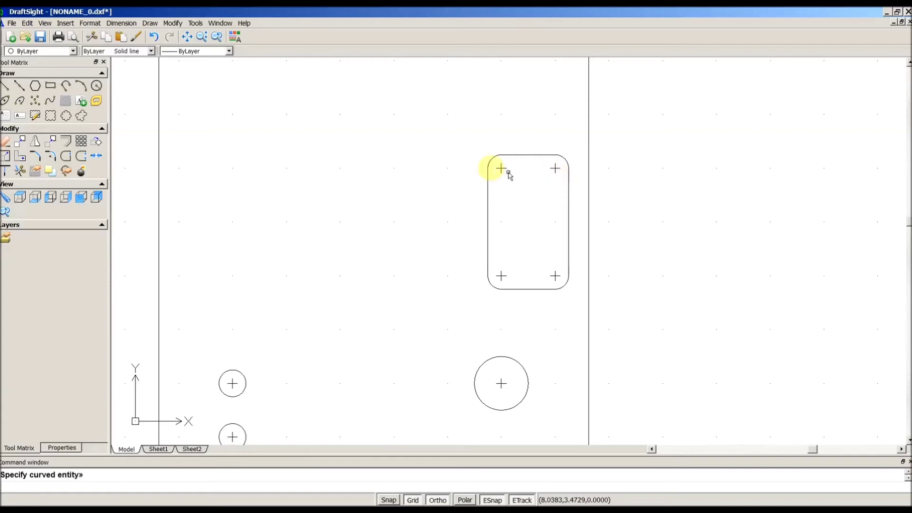
scroll(594, 257, down, 3)
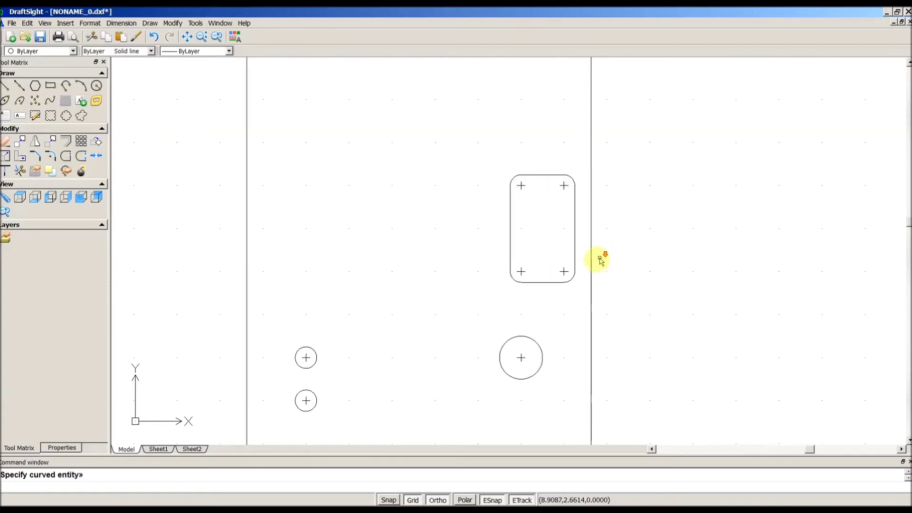
scroll(339, 326, down, 3)
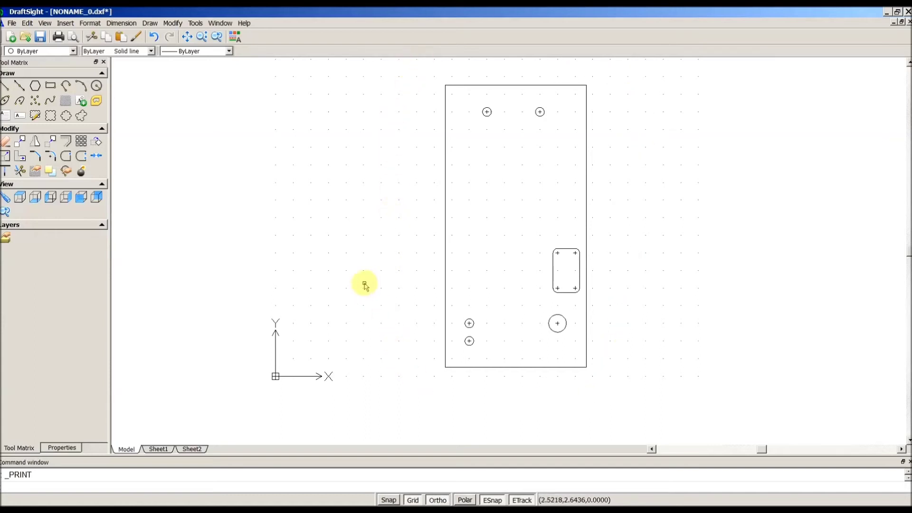
- Set up a portrait print at 1:1 scale with fit to paper size turned off, and cancel it without printing
click(14, 24)
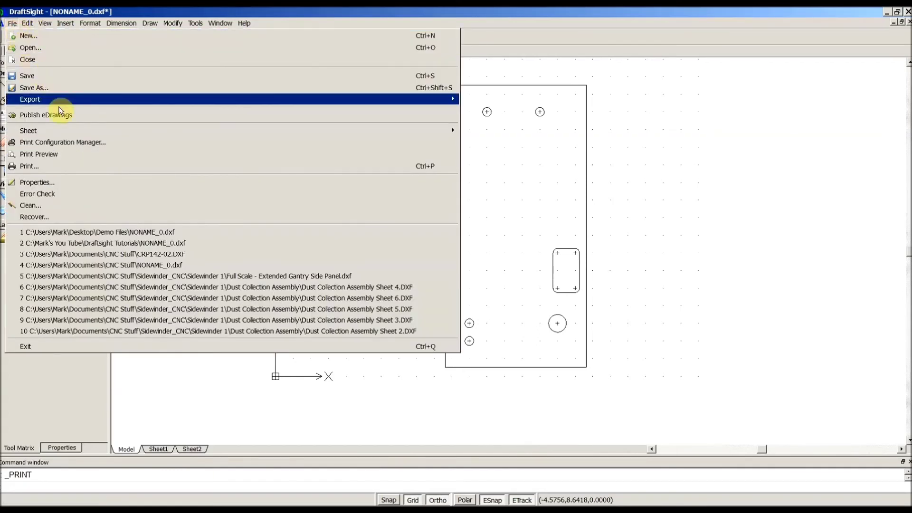
click(47, 165)
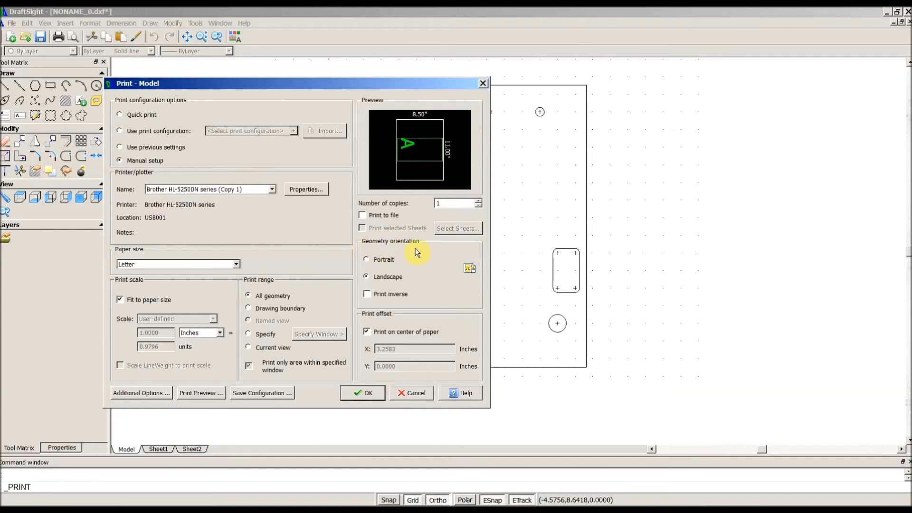
click(366, 260)
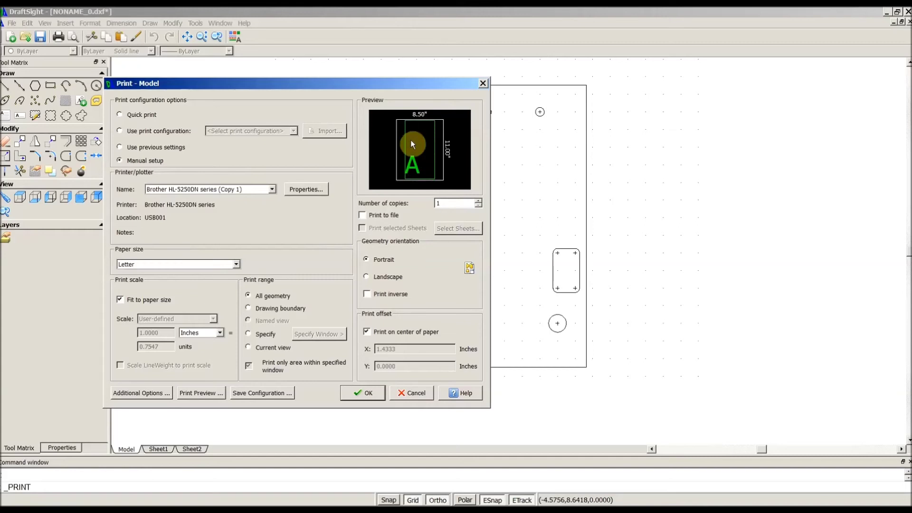
click(121, 301)
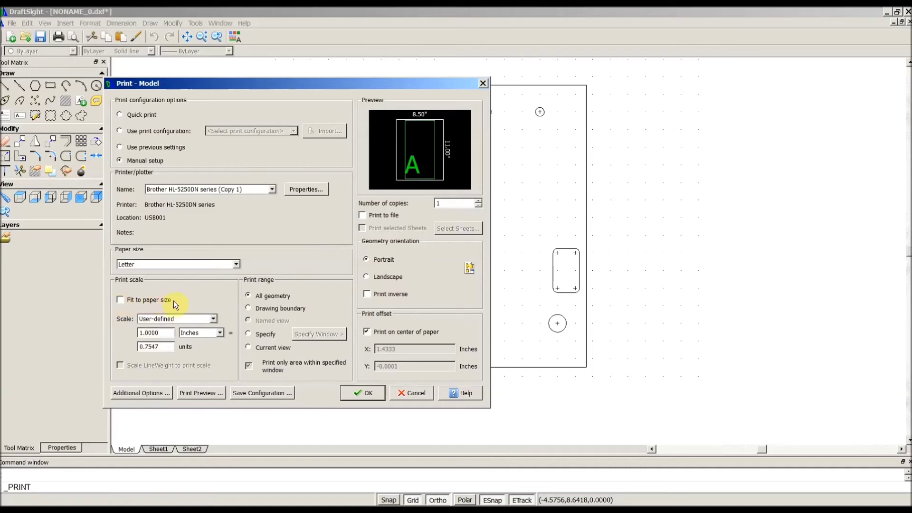
click(213, 319)
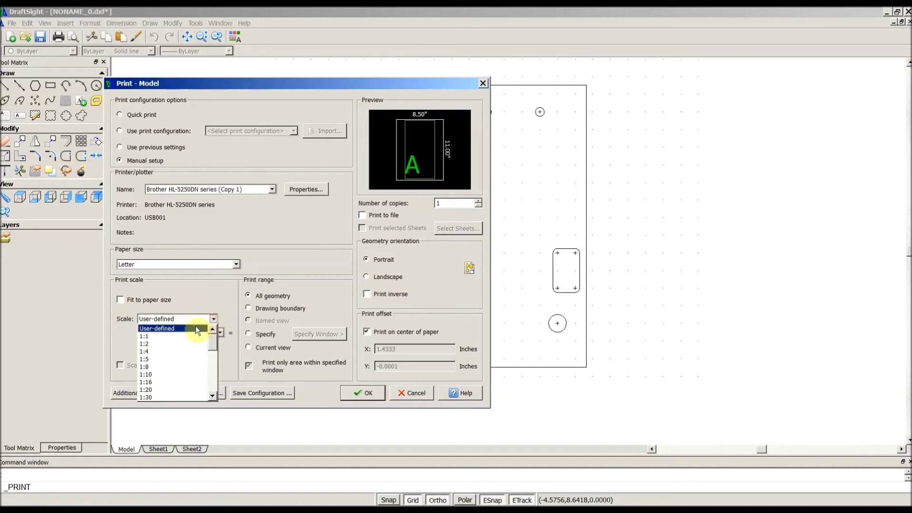
click(155, 337)
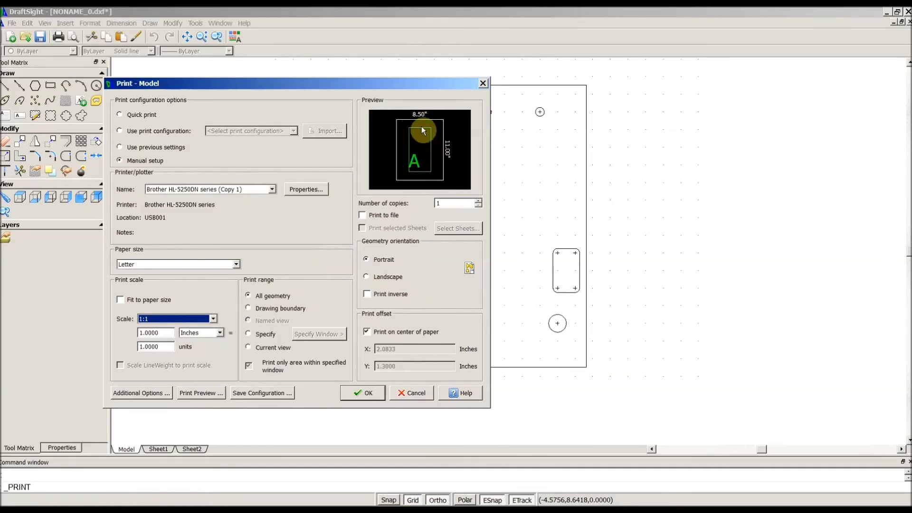
click(370, 395)
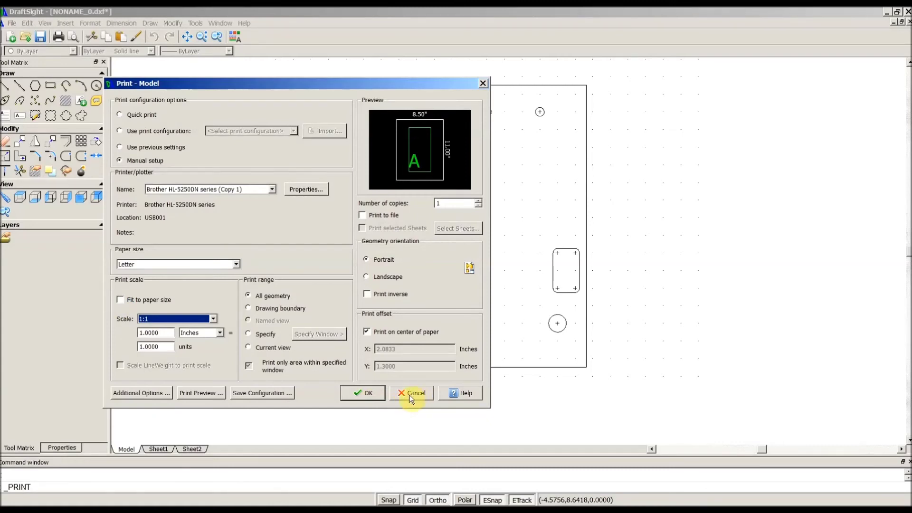
click(410, 395)
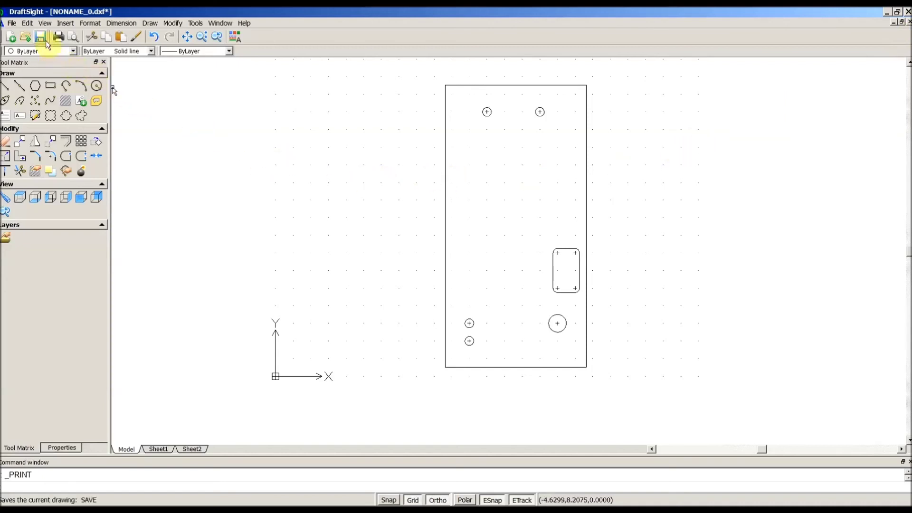
- Examine the DWG and DXF file formats offered for saving the drawing, and cancel without saving
click(12, 23)
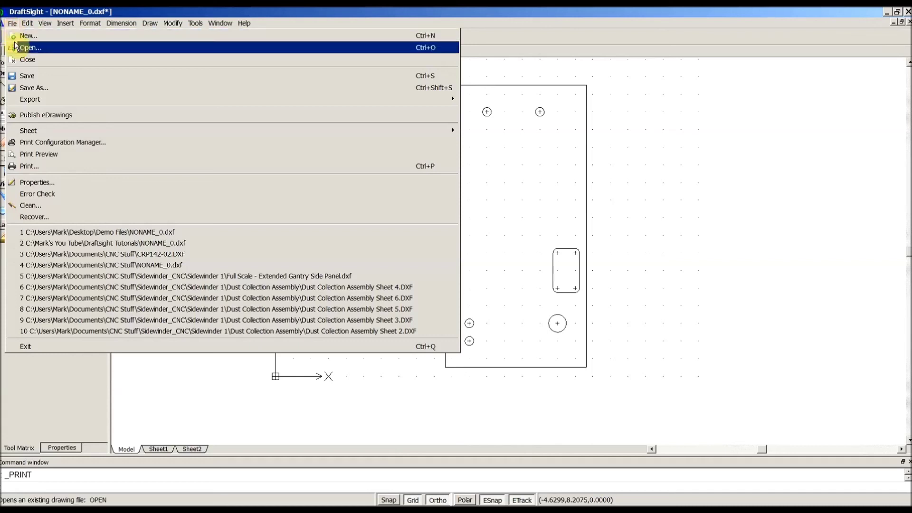
click(41, 76)
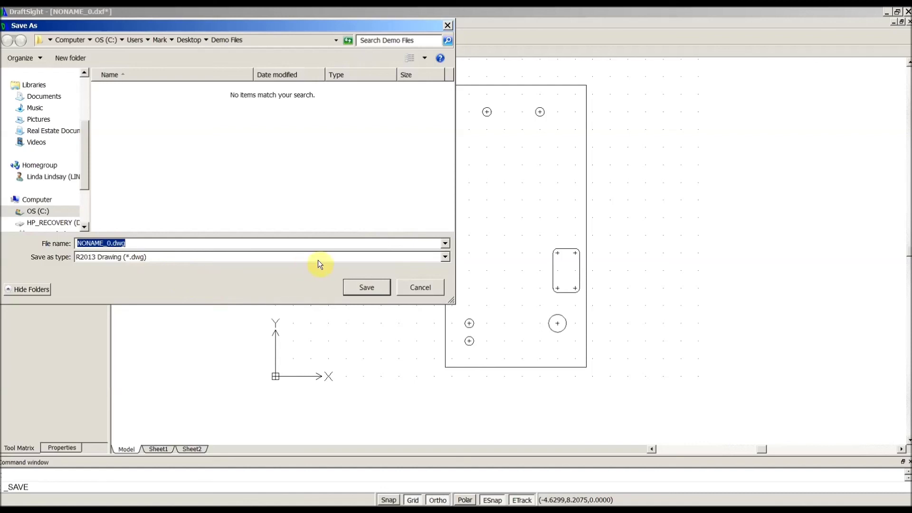
click(446, 257)
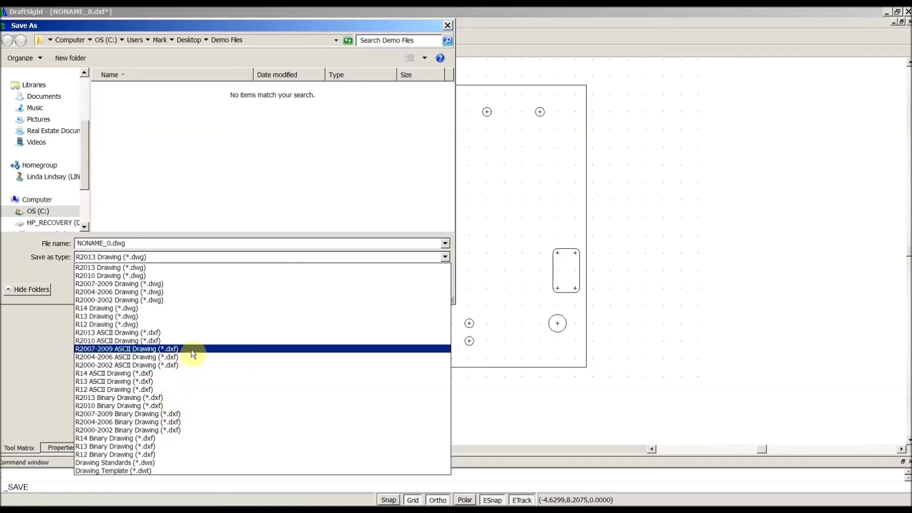
click(372, 163)
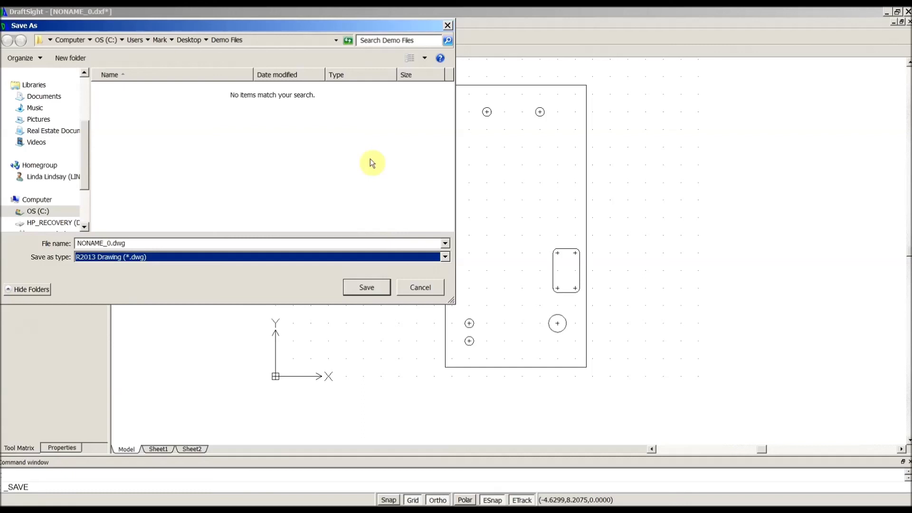
click(427, 288)
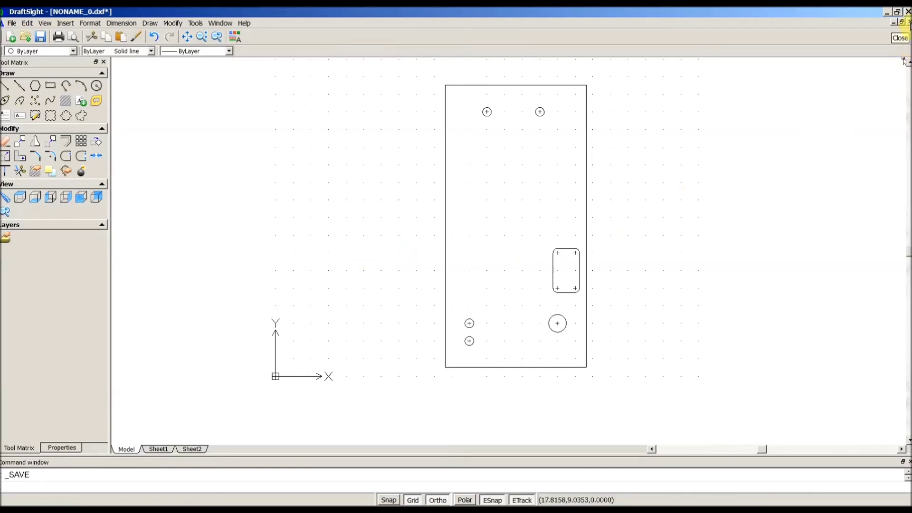
- Close the NONAME_0.dxf drawing and save its changes
click(908, 22)
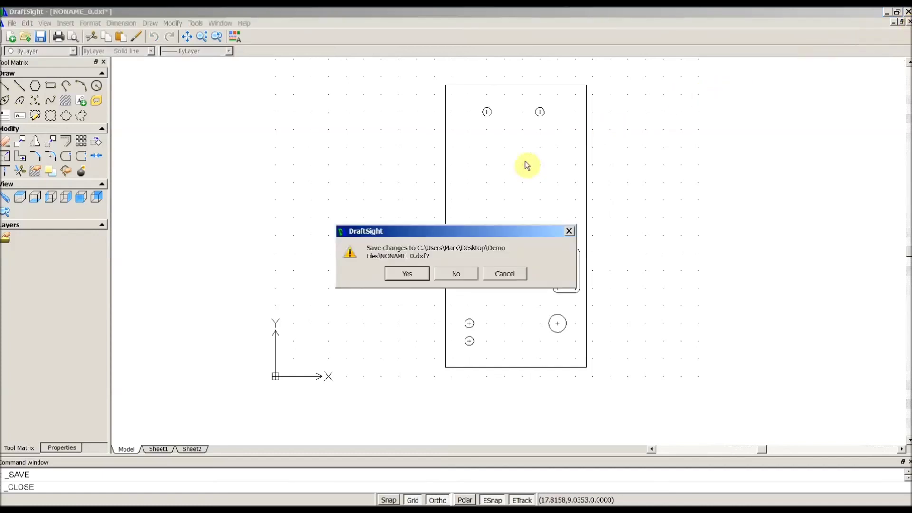
click(410, 275)
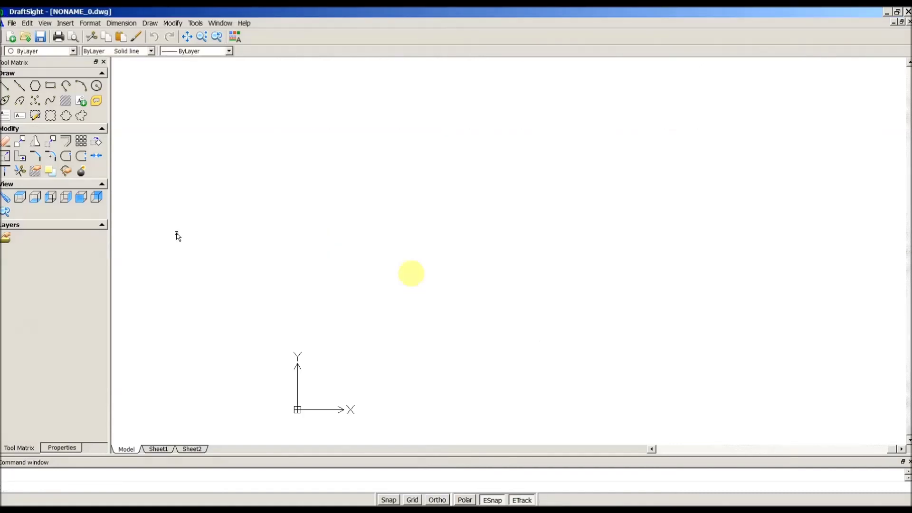